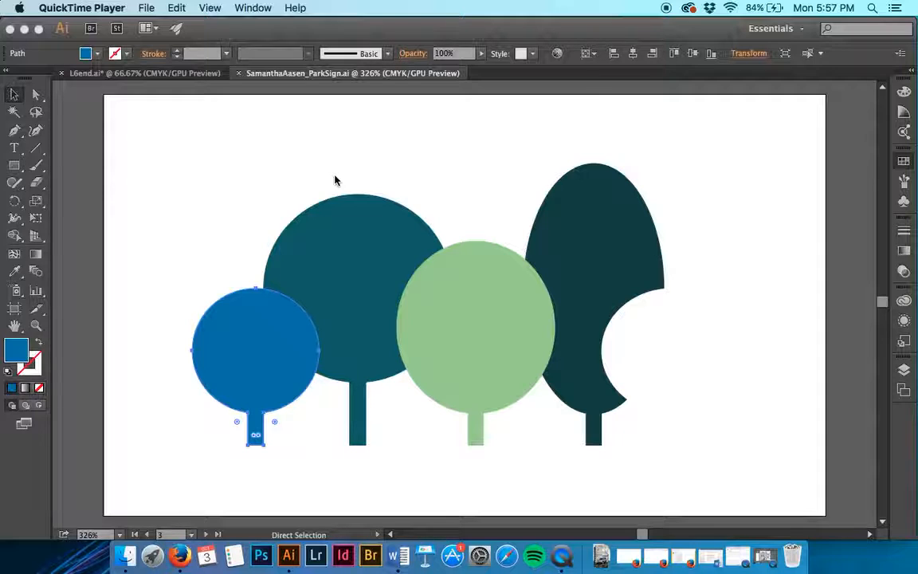
Step: Deselect the artwork and open the last color group in the swatches (Color Group 2) for editing
{"action": "left_click", "coordinate": [335, 180]}
{"action": "key", "text": "v"}
{"action": "left_click", "coordinate": [283, 154]}
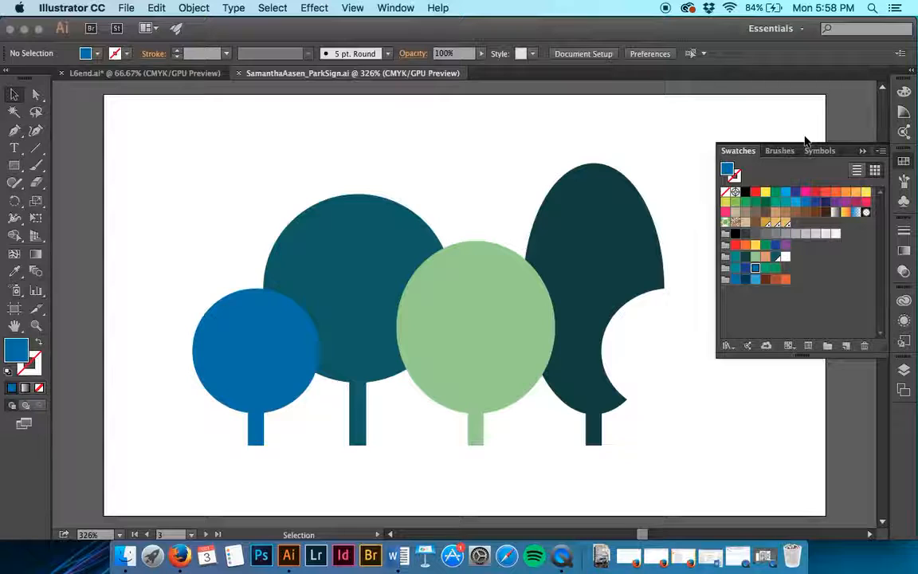
{"action": "left_click", "coordinate": [725, 279]}
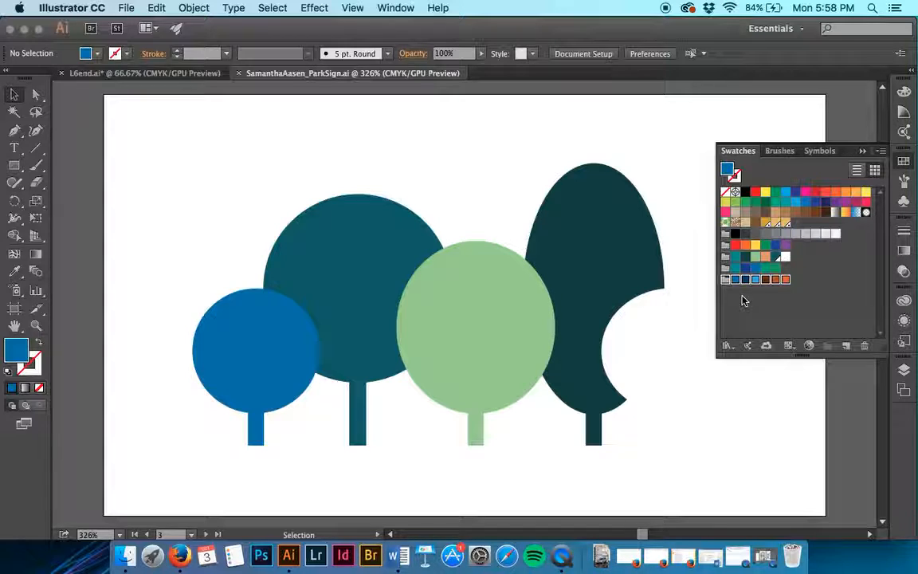
{"action": "left_click", "coordinate": [810, 346]}
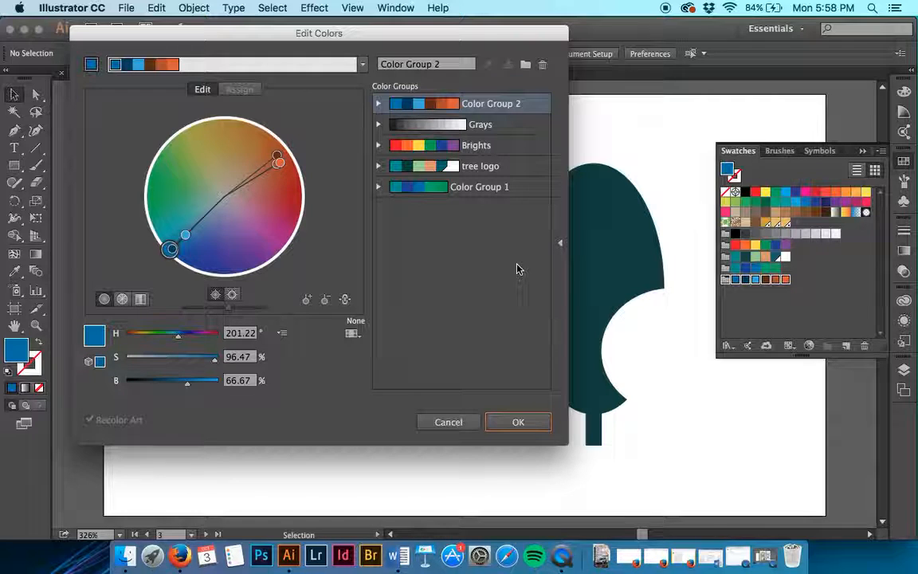
Step: Try to rename the active color group as logo 2
{"action": "triple_click", "coordinate": [434, 63]}
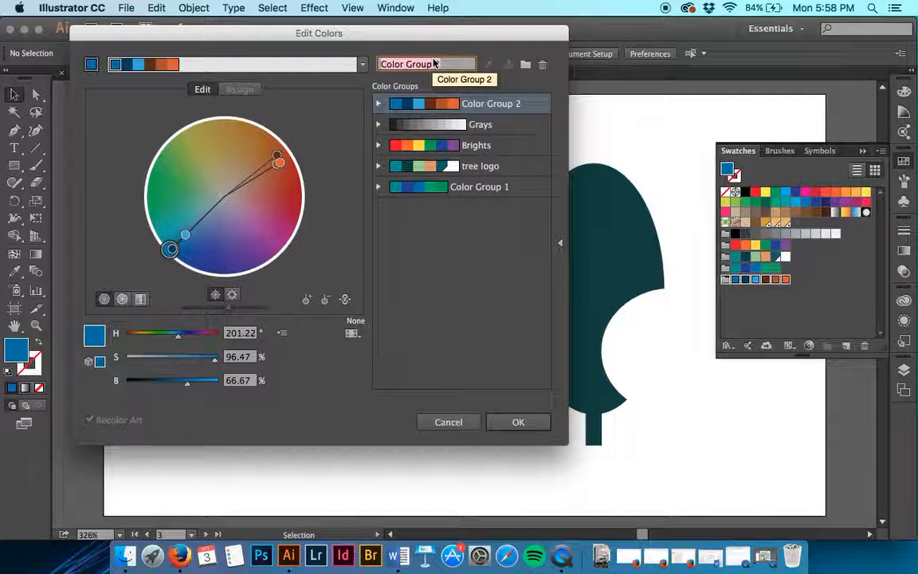
{"action": "type", "text": "logo 2"}
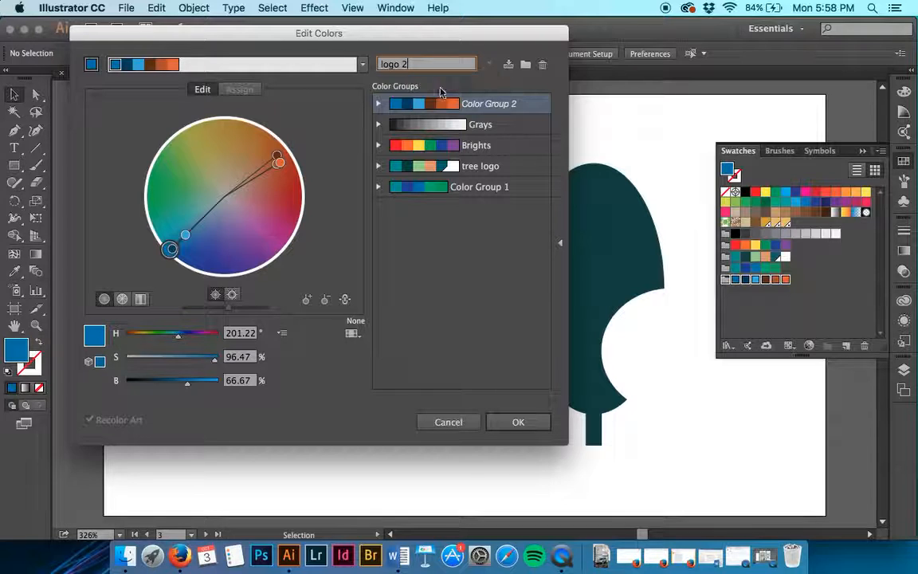
{"action": "key", "text": "Tab"}
{"action": "left_click", "coordinate": [512, 123]}
{"action": "left_click", "coordinate": [511, 107]}
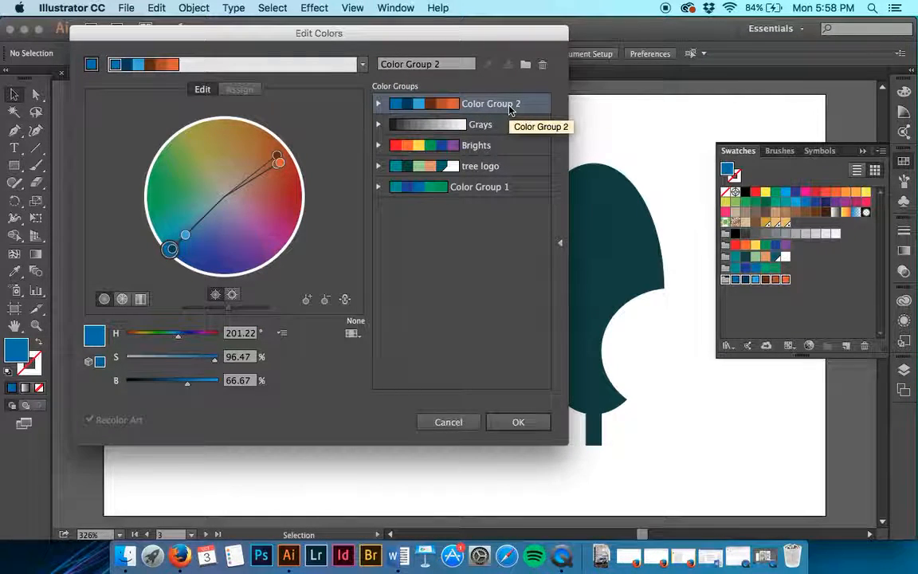
Step: Rename the stored Color Group 2 as logo 2
{"action": "double_click", "coordinate": [511, 106]}
{"action": "type", "text": "logo 2"}
{"action": "key", "text": "Return"}
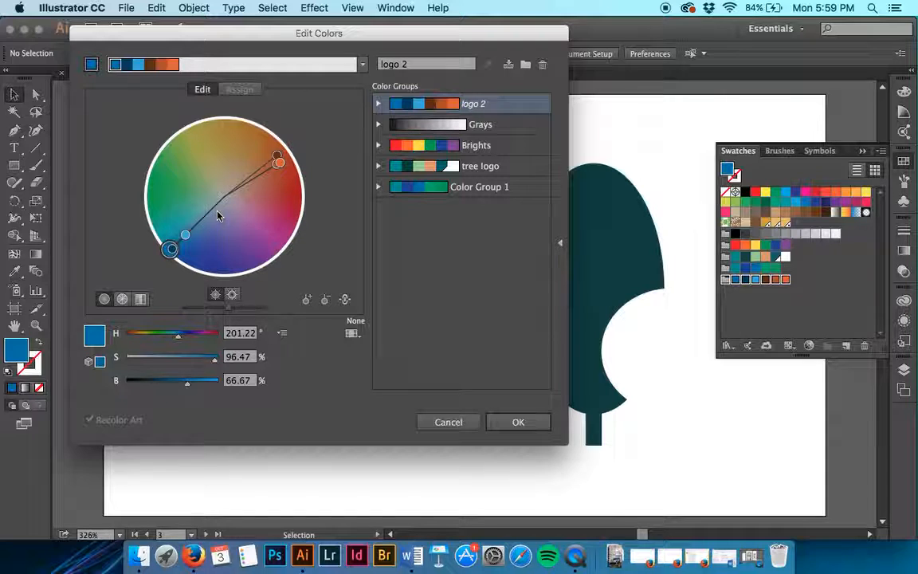
Step: Shift the linked harmony colors so the base blue becomes violet, about H 244°, S 71%, and brighten the group to about B 80%
{"action": "left_click_drag", "start_coordinate": [170, 249], "coordinate": [180, 262]}
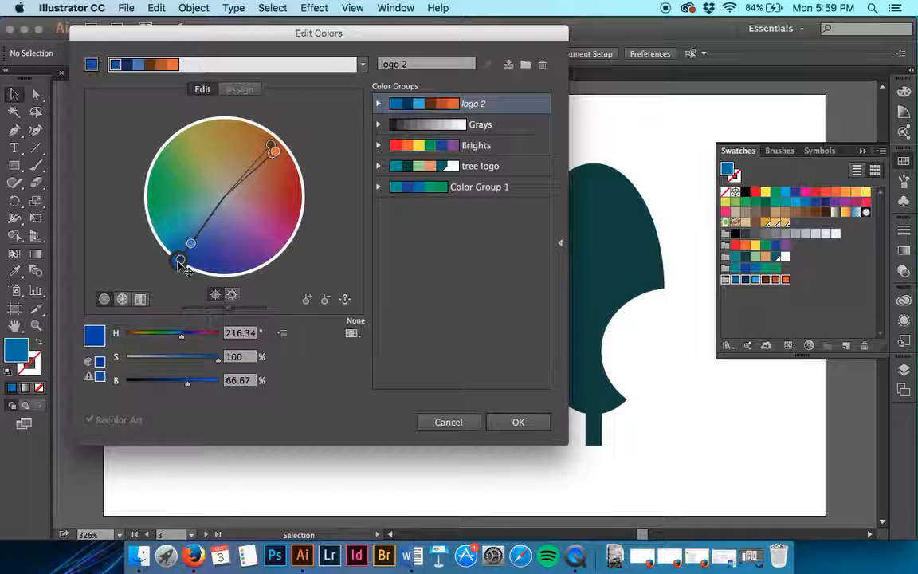
{"action": "left_click_drag", "start_coordinate": [186, 269], "coordinate": [194, 268]}
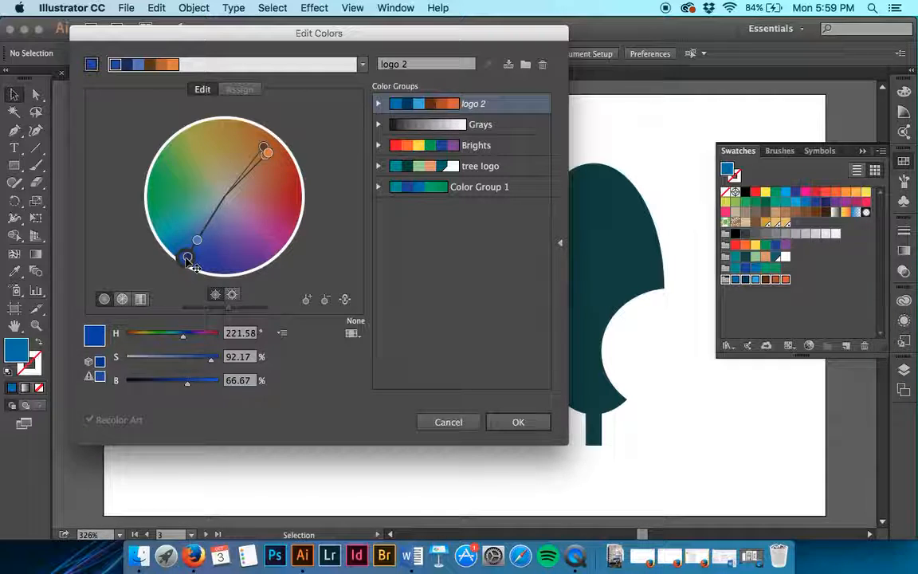
{"action": "left_click_drag", "start_coordinate": [191, 264], "coordinate": [224, 256]}
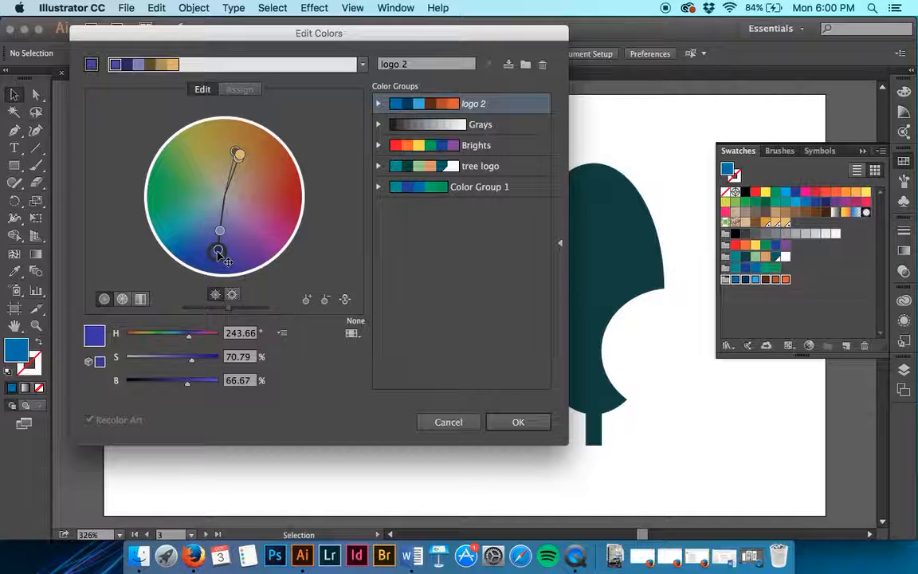
{"action": "left_click_drag", "start_coordinate": [232, 310], "coordinate": [247, 323]}
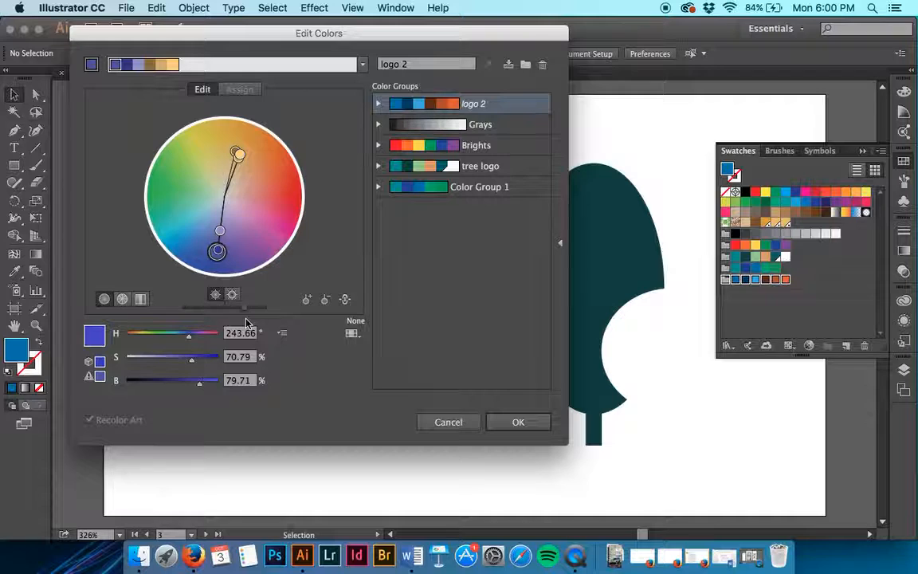
Step: Unlink the harmony colors and switch the color adjustment sliders to CMYK mode
{"action": "left_click", "coordinate": [345, 300]}
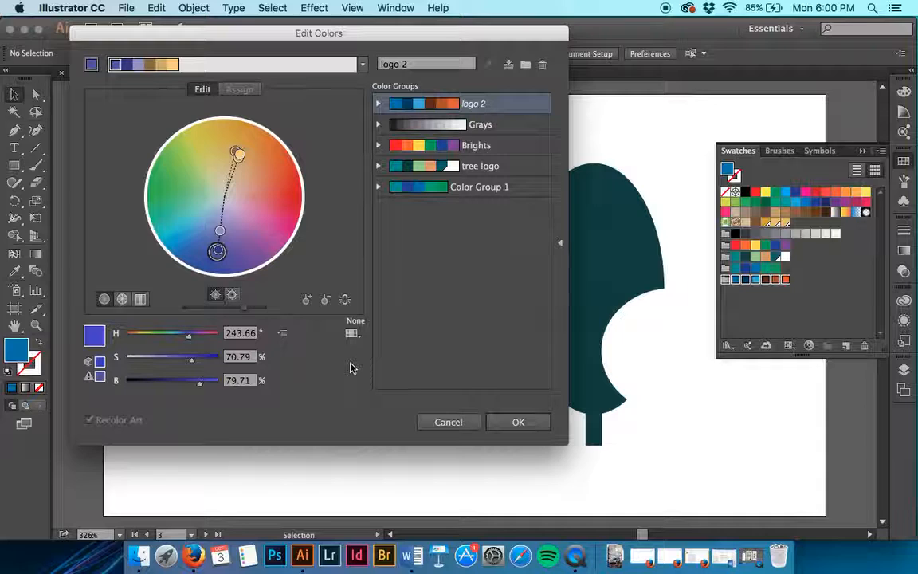
{"action": "left_click", "coordinate": [281, 333]}
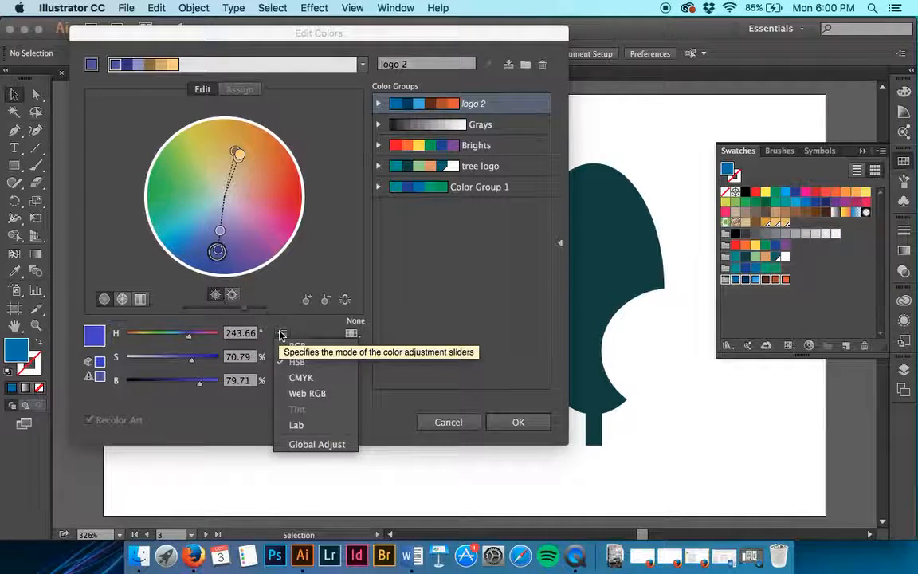
{"action": "left_click", "coordinate": [318, 377]}
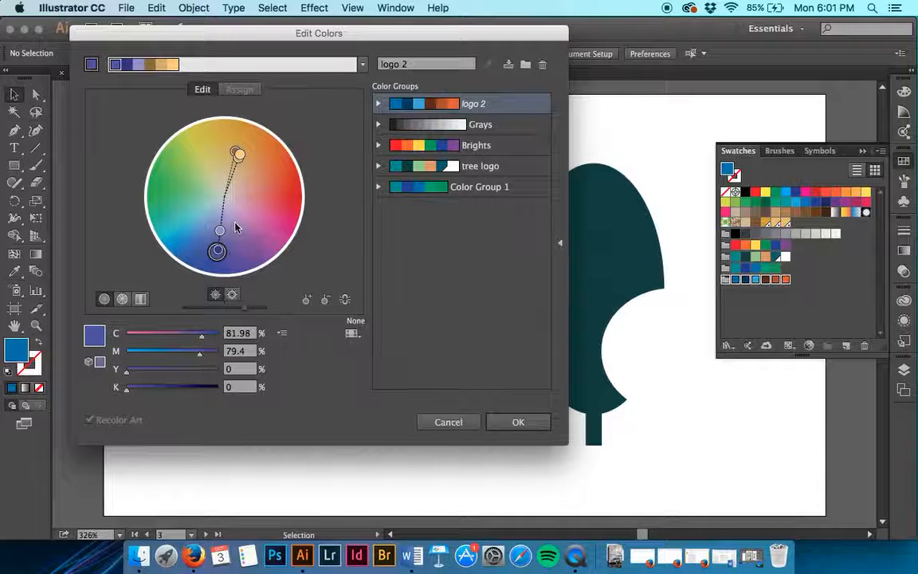
Step: Set the group's light orange color to C 10%, M 50% and Y 100%
{"action": "left_click", "coordinate": [239, 155]}
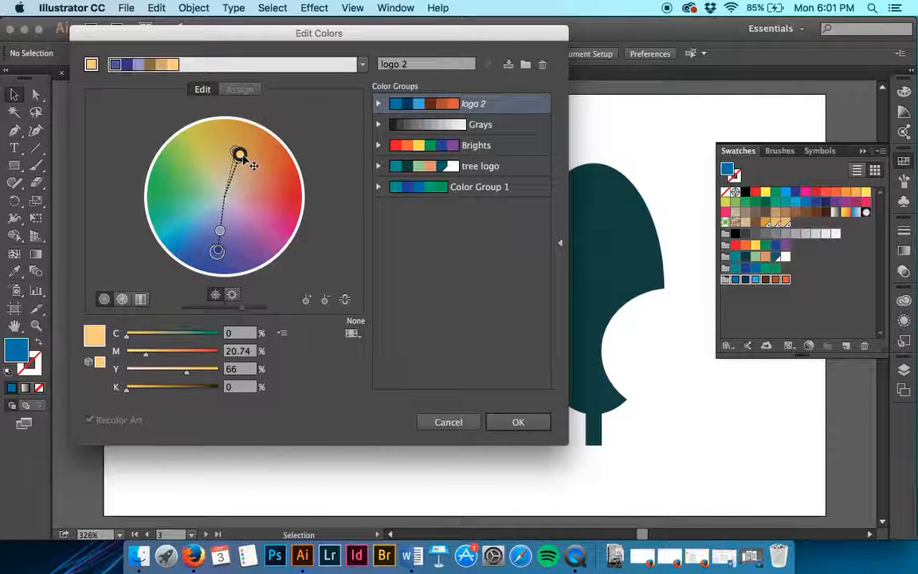
{"action": "double_click", "coordinate": [239, 154]}
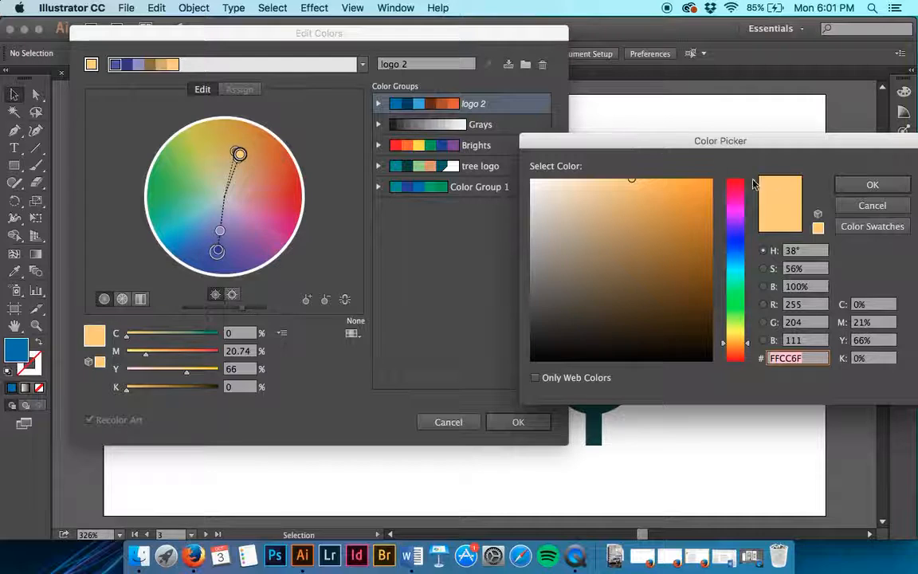
{"action": "left_click", "coordinate": [872, 206]}
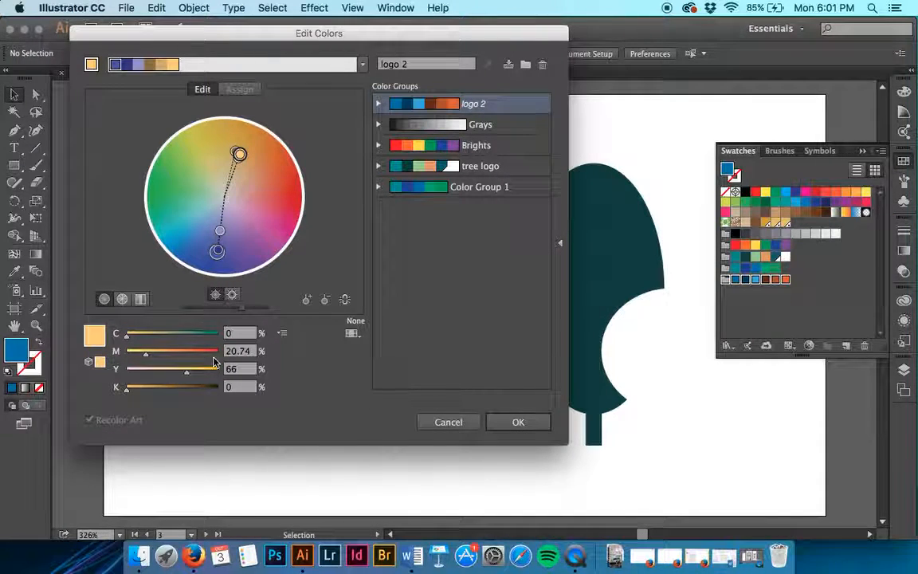
{"action": "left_click", "coordinate": [239, 334]}
{"action": "type", "text": "1"}
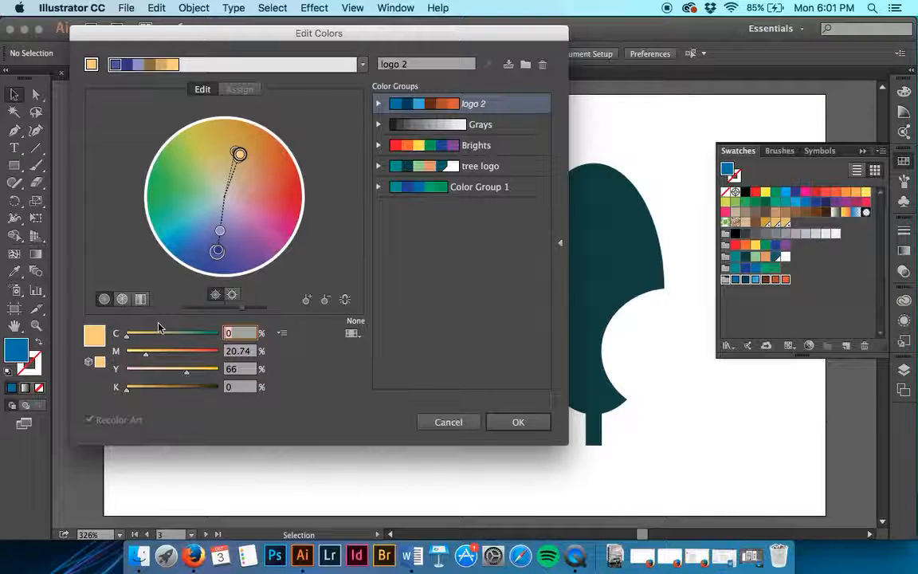
{"action": "type", "text": "0"}
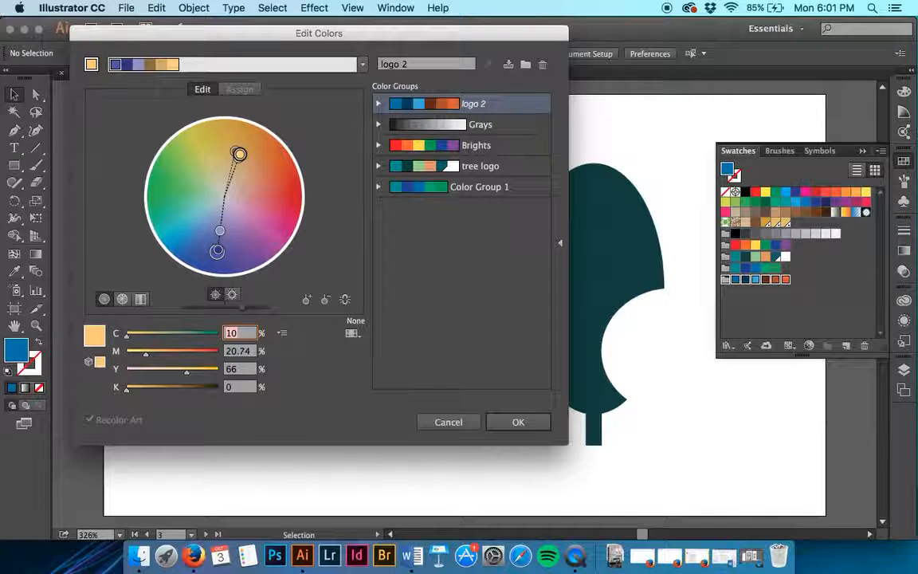
{"action": "left_click", "coordinate": [248, 351]}
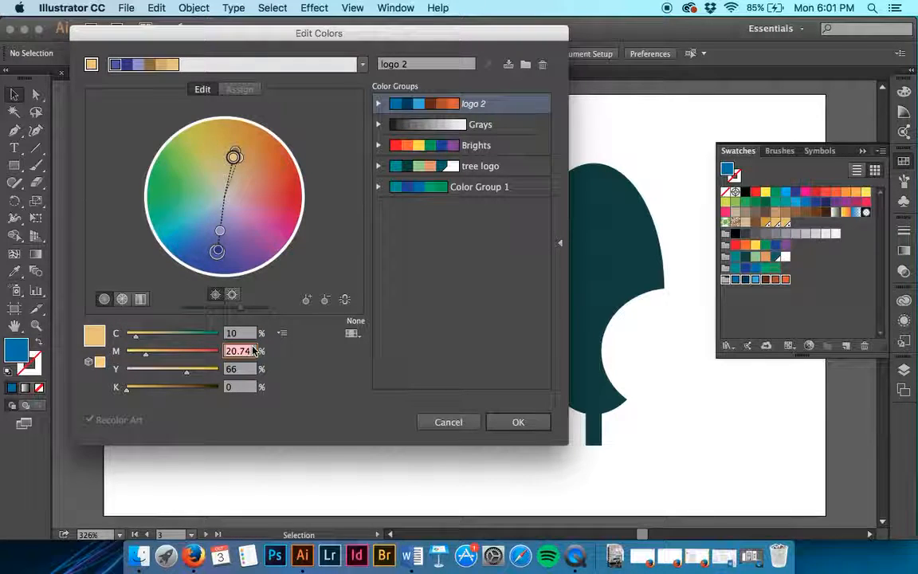
{"action": "type", "text": "50"}
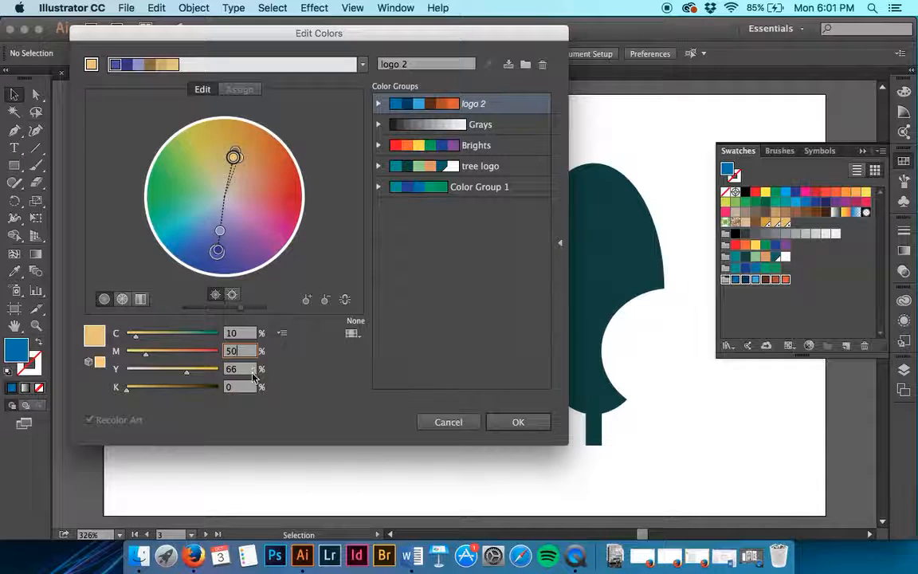
{"action": "left_click", "coordinate": [252, 371]}
{"action": "type", "text": "100"}
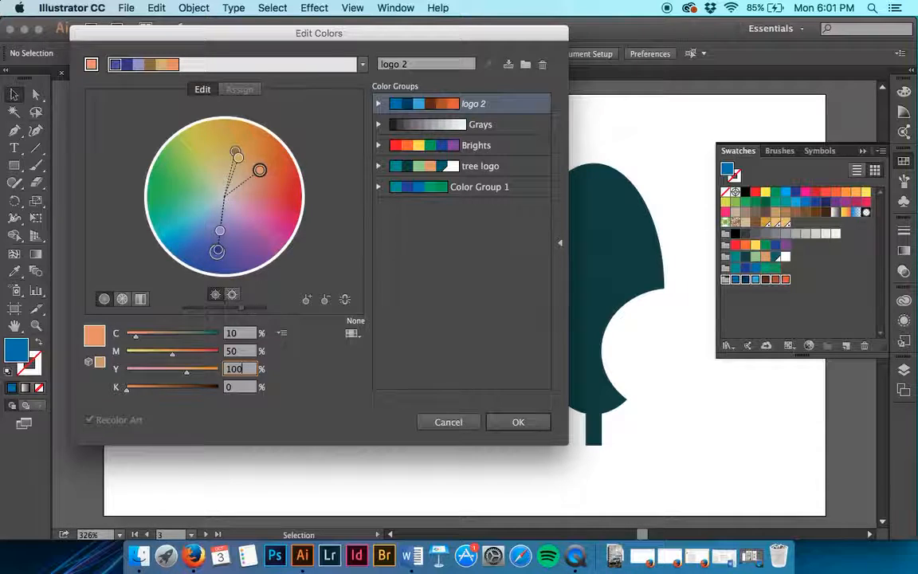
{"action": "left_click", "coordinate": [241, 389]}
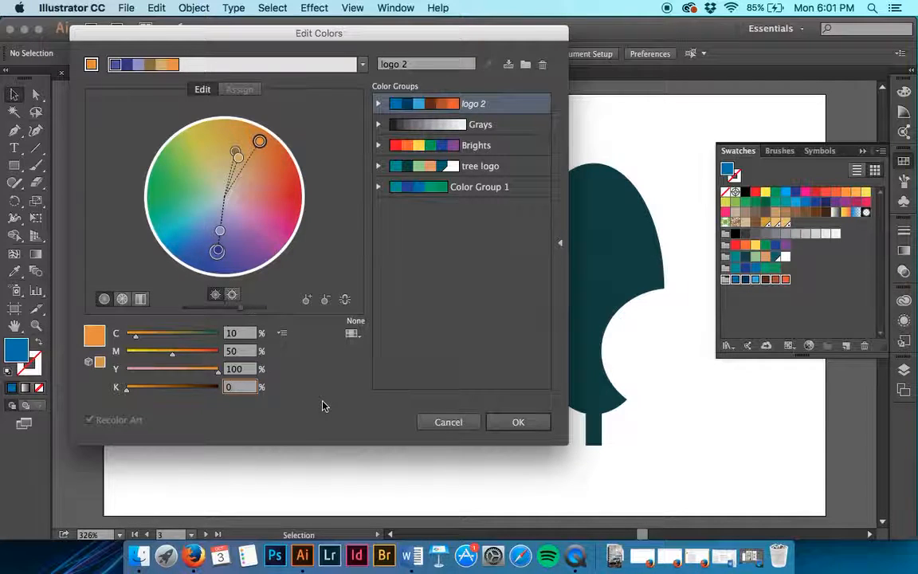
Step: Save the changes to the logo 2 color group and finish editing its colors
{"action": "left_click", "coordinate": [509, 69]}
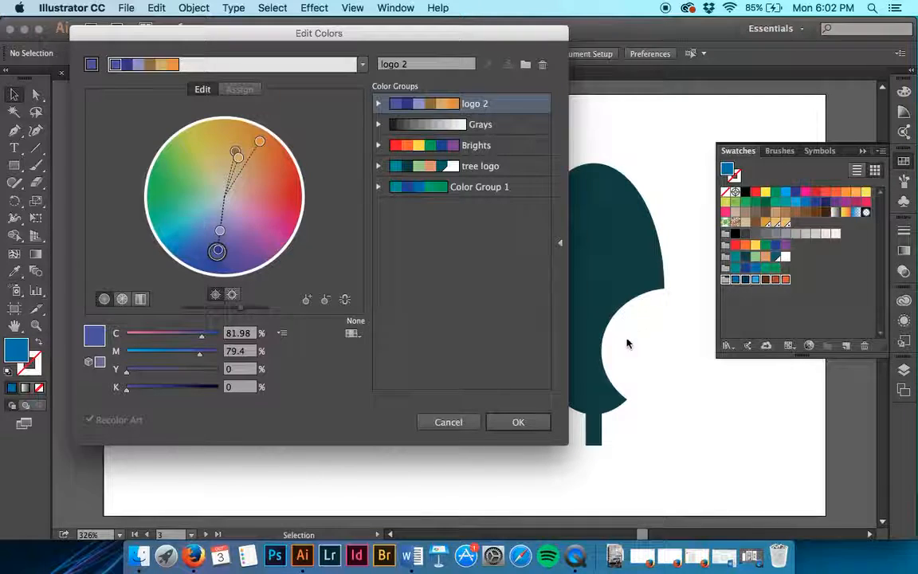
{"action": "left_click", "coordinate": [526, 427]}
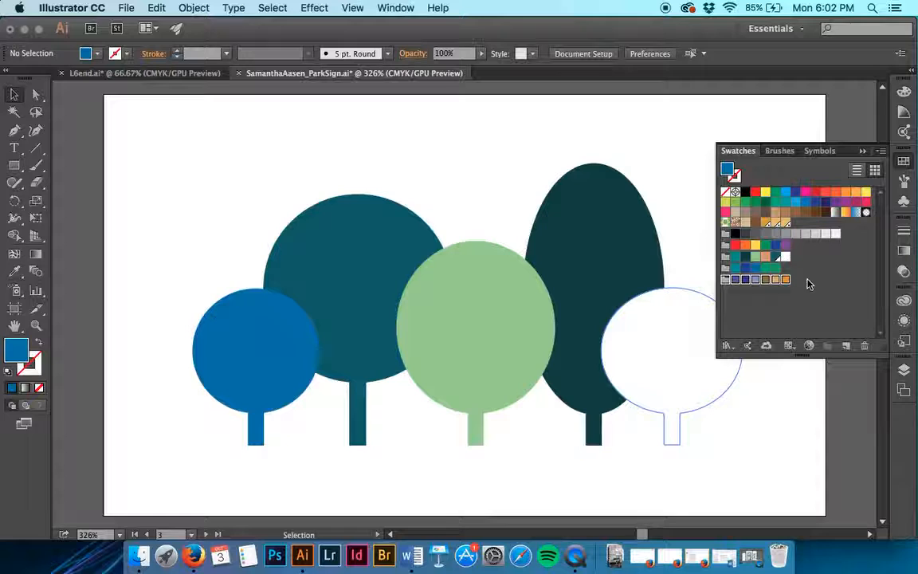
Step: Open all five trees on artboard 4 in Recolor Artwork and hide its color group storage
{"action": "left_click", "coordinate": [206, 534]}
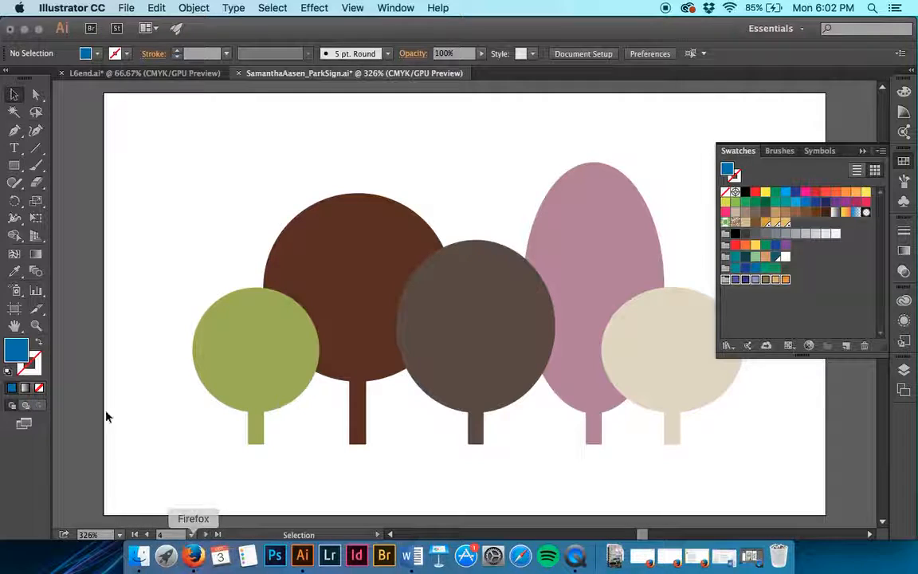
{"action": "left_click_drag", "start_coordinate": [153, 124], "coordinate": [817, 490]}
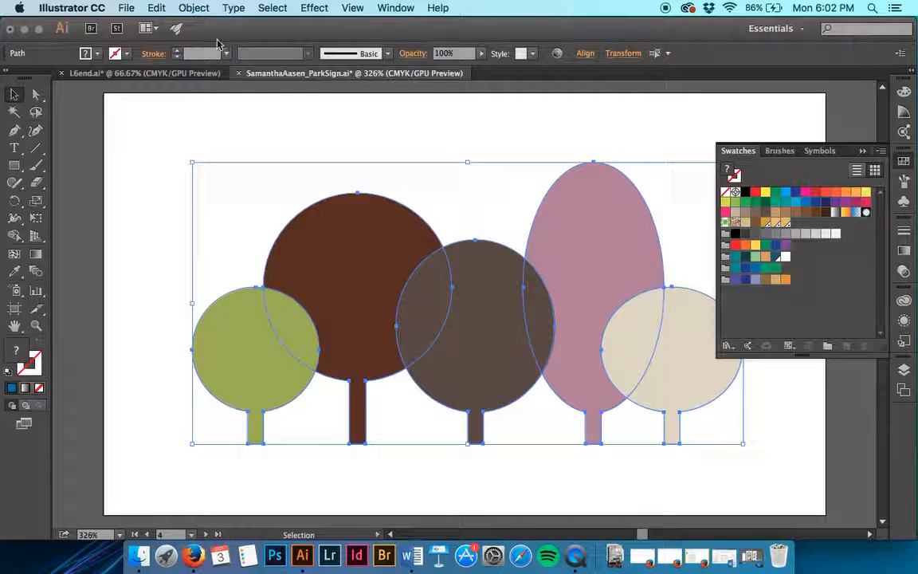
{"action": "left_click", "coordinate": [556, 57]}
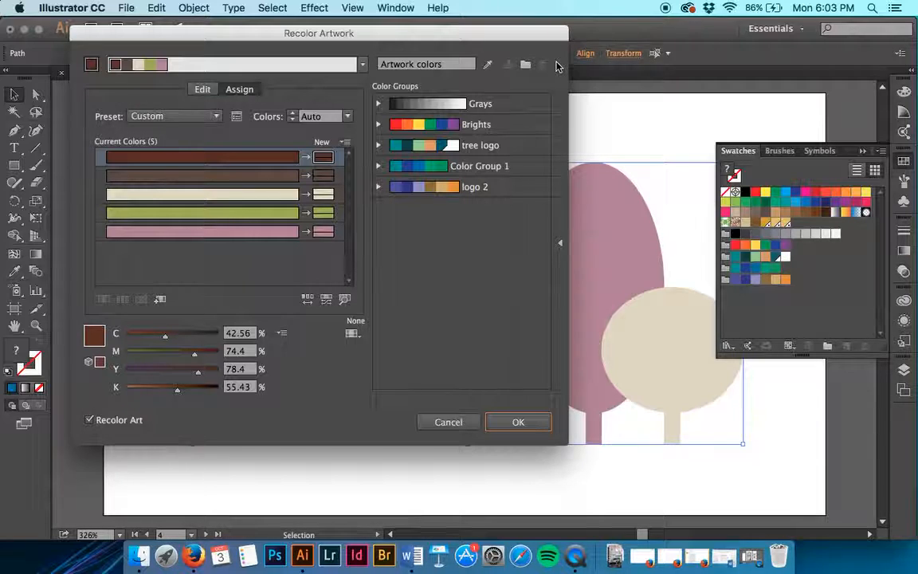
{"action": "left_click", "coordinate": [561, 243]}
{"action": "left_click_drag", "start_coordinate": [300, 36], "coordinate": [588, 67]}
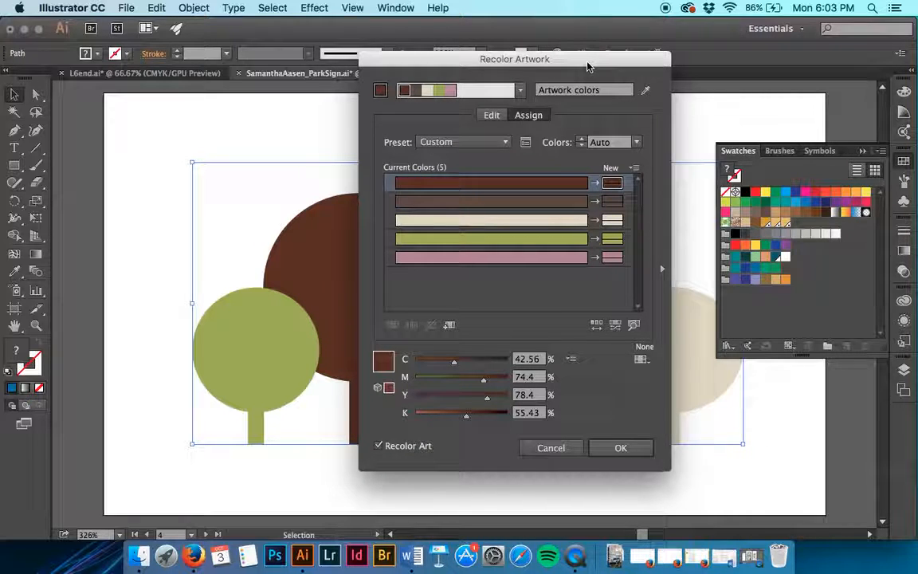
Step: Compare the Edit and Assign modes for the artwork colors, ending on the Edit color wheel
{"action": "left_click", "coordinate": [492, 116]}
{"action": "left_click", "coordinate": [527, 115]}
{"action": "left_click", "coordinate": [492, 116]}
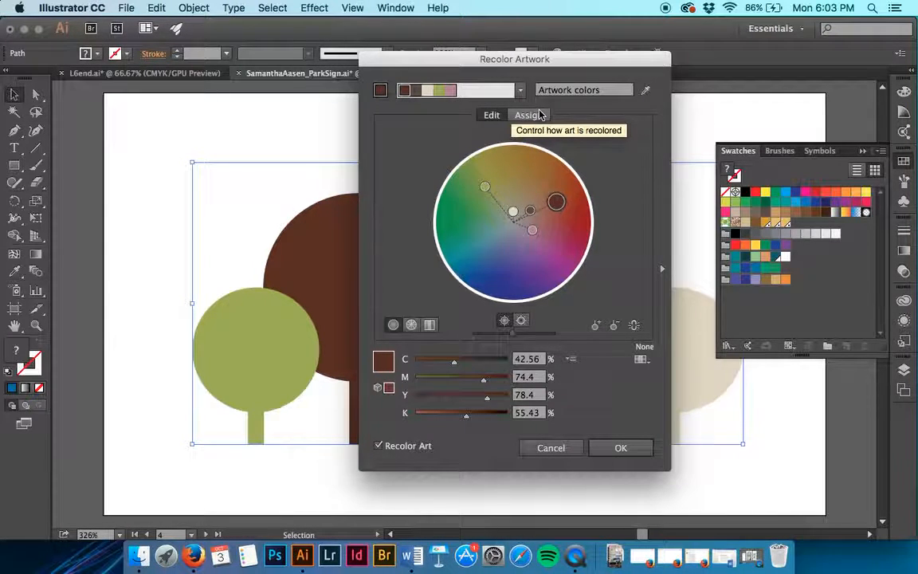
{"action": "left_click", "coordinate": [536, 116]}
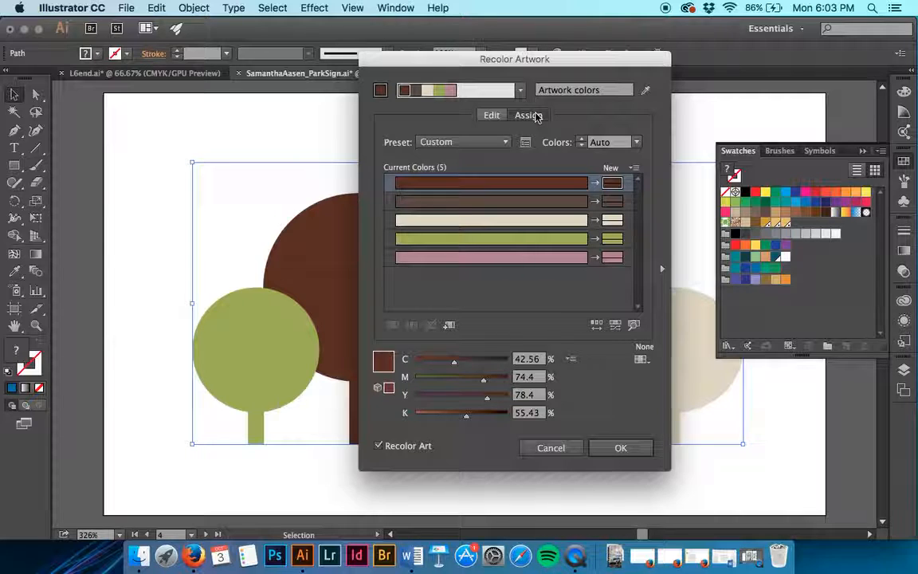
{"action": "left_click", "coordinate": [492, 115]}
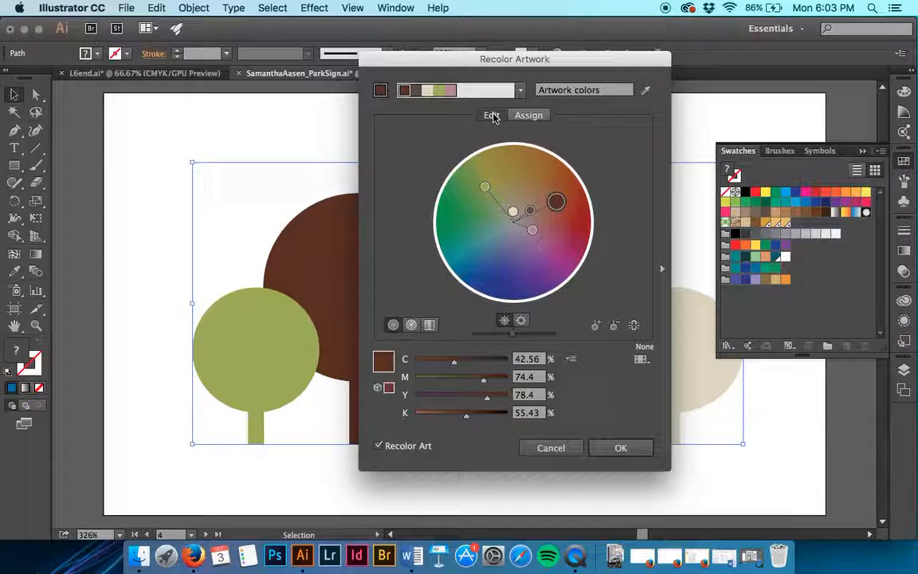
Step: Link and unlink the harmony colors, and display the artwork colors as color bars
{"action": "left_click", "coordinate": [634, 325]}
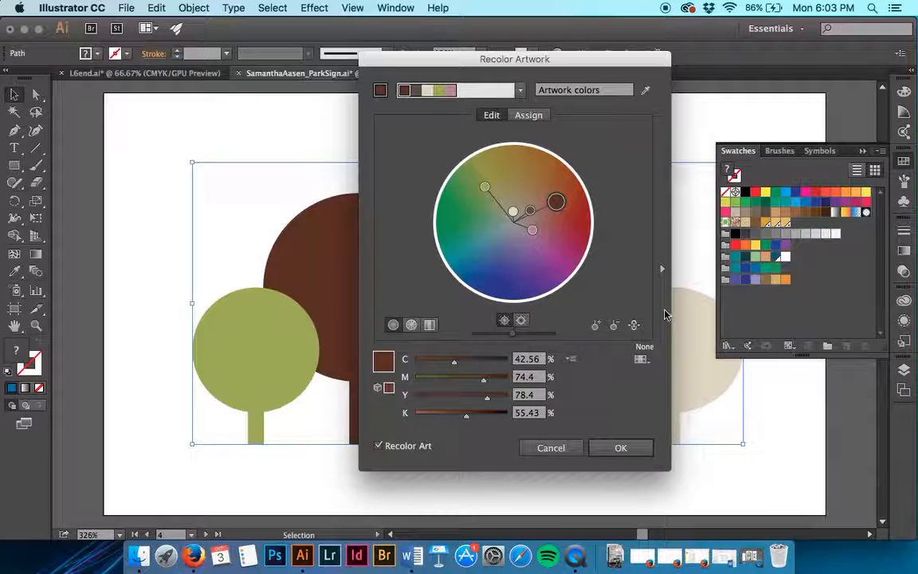
{"action": "left_click", "coordinate": [635, 327]}
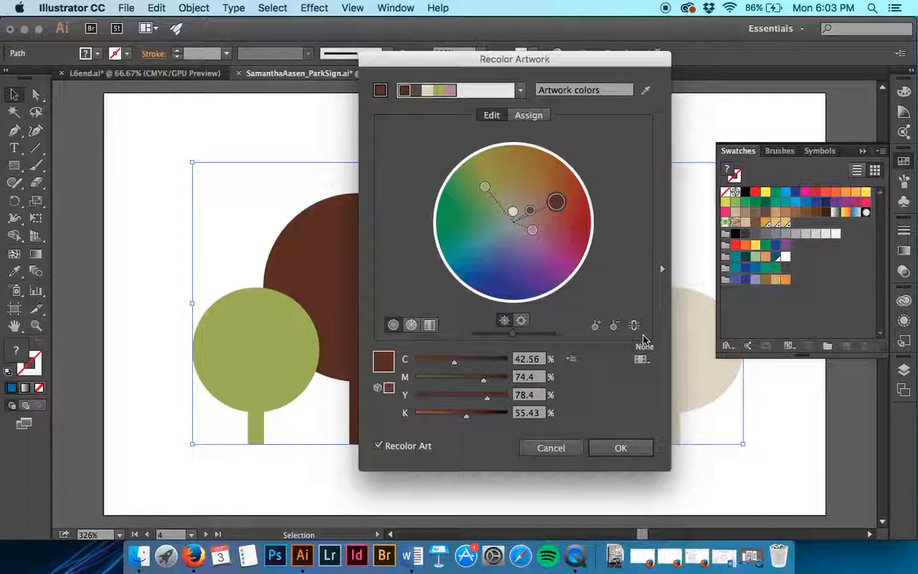
{"action": "left_click", "coordinate": [430, 326]}
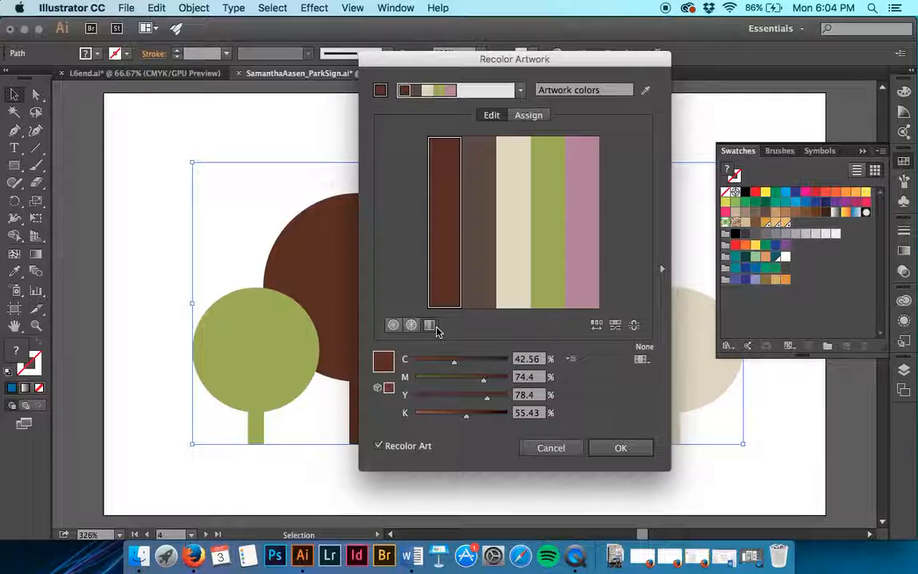
{"action": "left_click", "coordinate": [562, 287]}
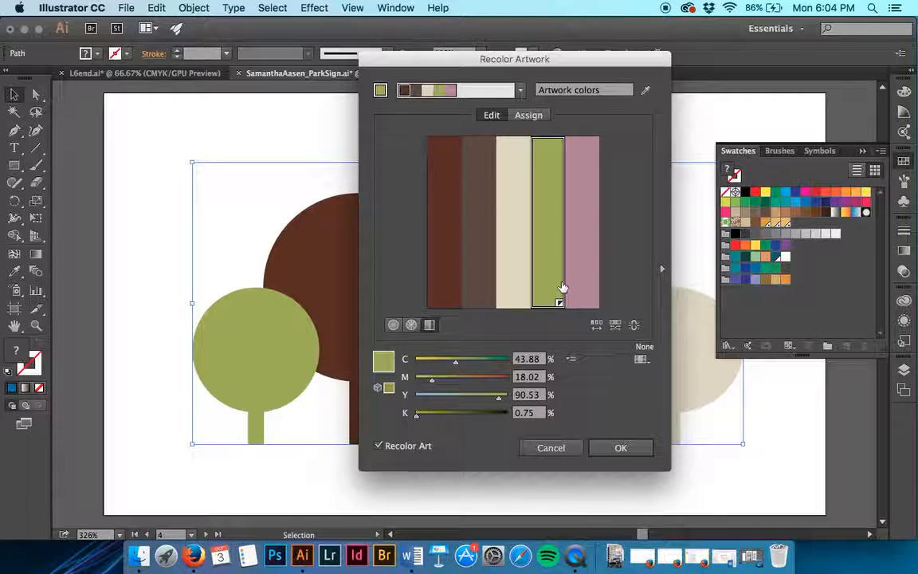
{"action": "left_click", "coordinate": [455, 360]}
{"action": "type", "text": "5"}
{"action": "key", "text": "Tab"}
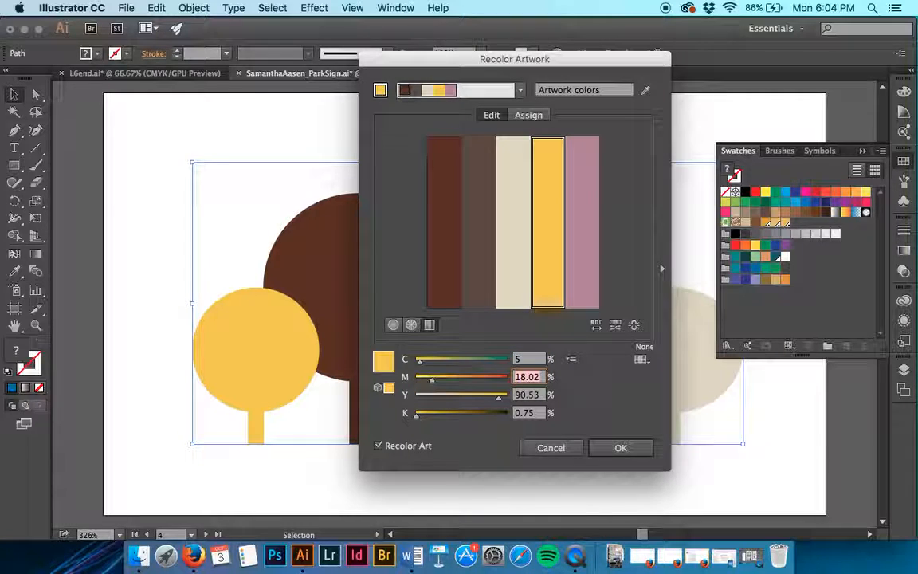
{"action": "type", "text": "10"}
{"action": "key", "text": "Tab"}
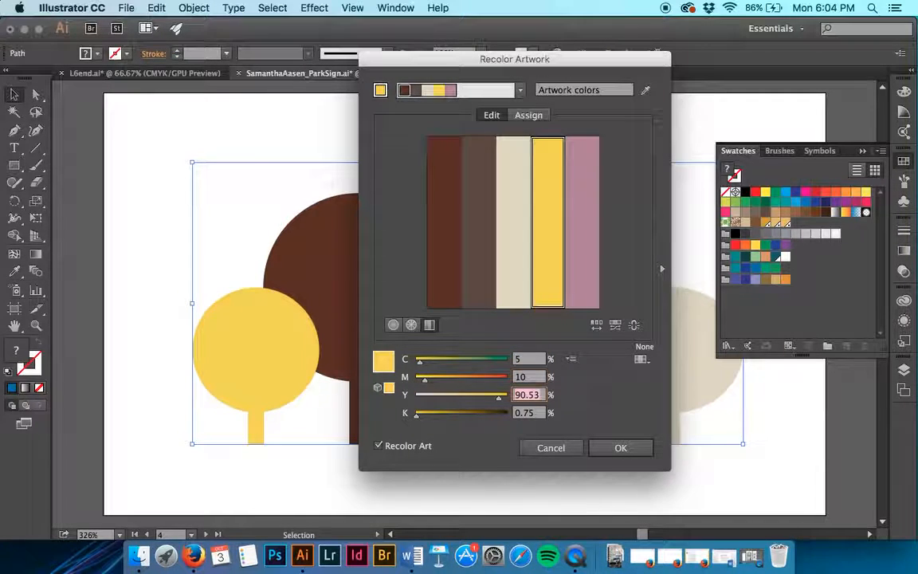
{"action": "type", "text": "40"}
{"action": "key", "text": "Tab"}
{"action": "type", "text": "0"}
{"action": "key", "text": "Tab"}
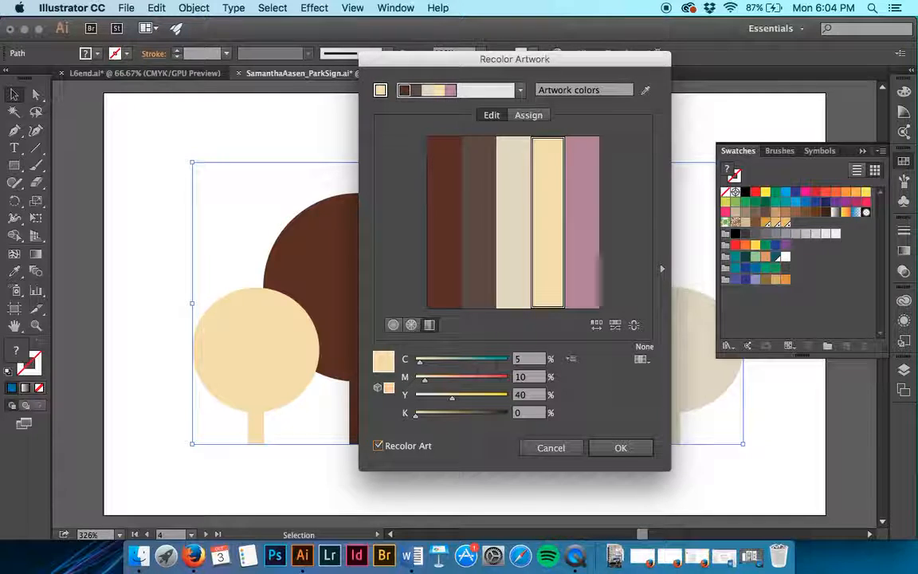
{"action": "left_click", "coordinate": [549, 448]}
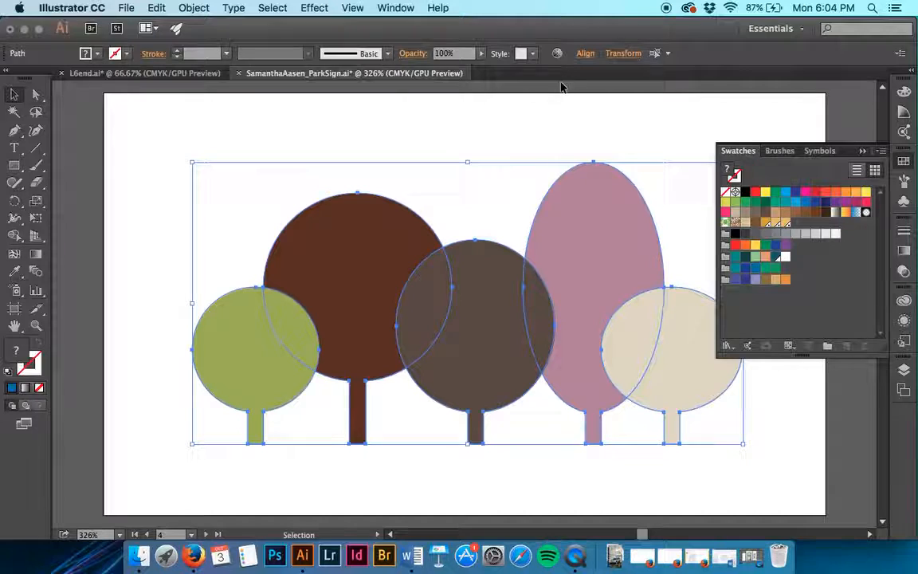
Step: Reopen the trees in Recolor Artwork's Edit mode and set the beige color to C 5, M 10, Y 40 percent
{"action": "left_click", "coordinate": [558, 54]}
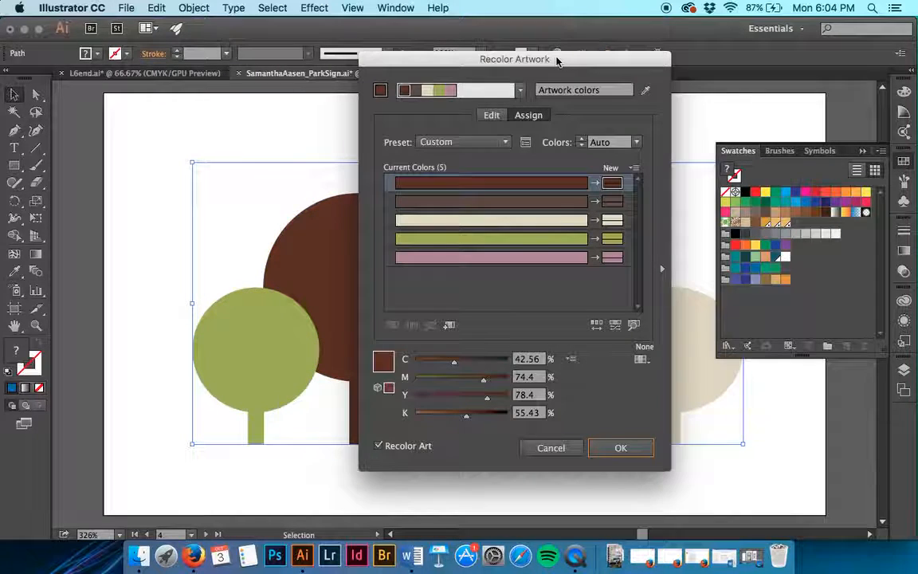
{"action": "left_click", "coordinate": [491, 115]}
{"action": "left_click", "coordinate": [523, 222]}
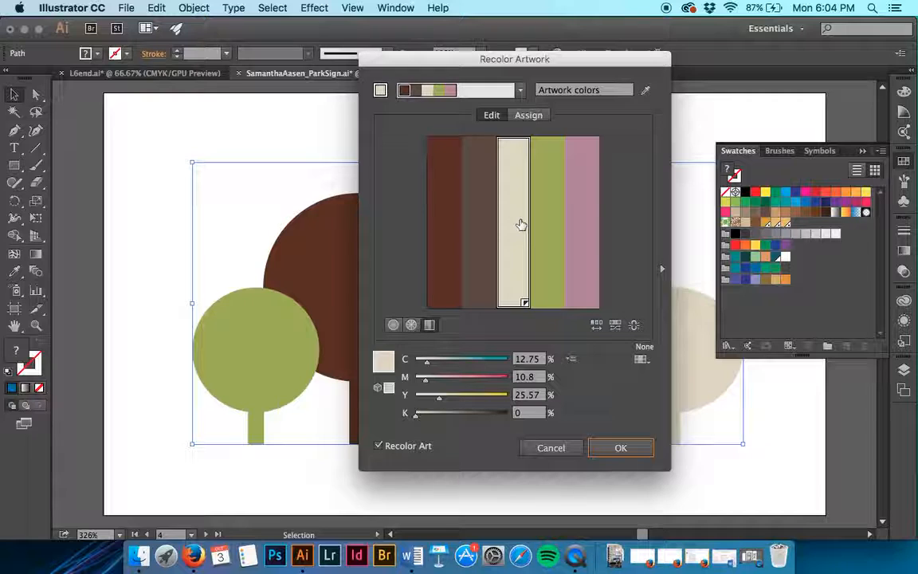
{"action": "left_click", "coordinate": [528, 358]}
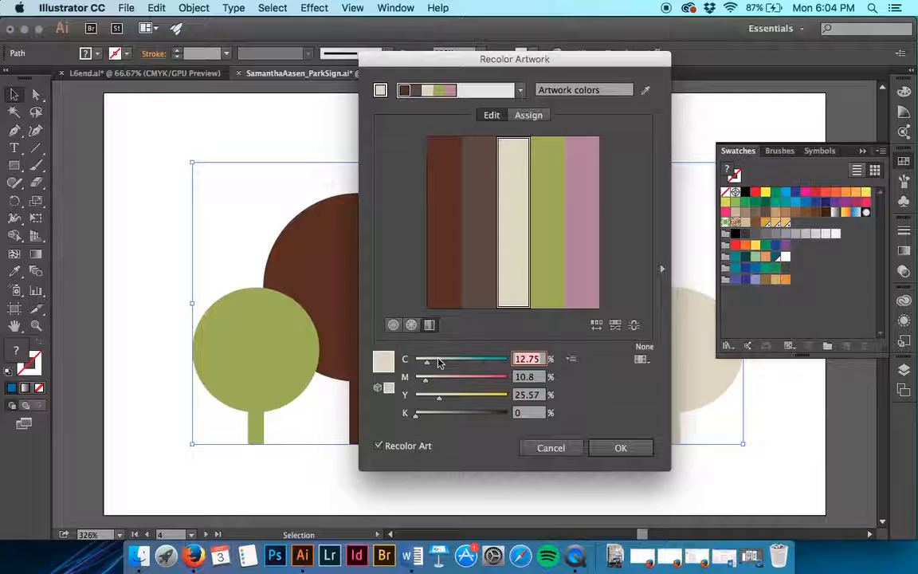
{"action": "type", "text": "5"}
{"action": "key", "text": "Tab"}
{"action": "type", "text": "1"}
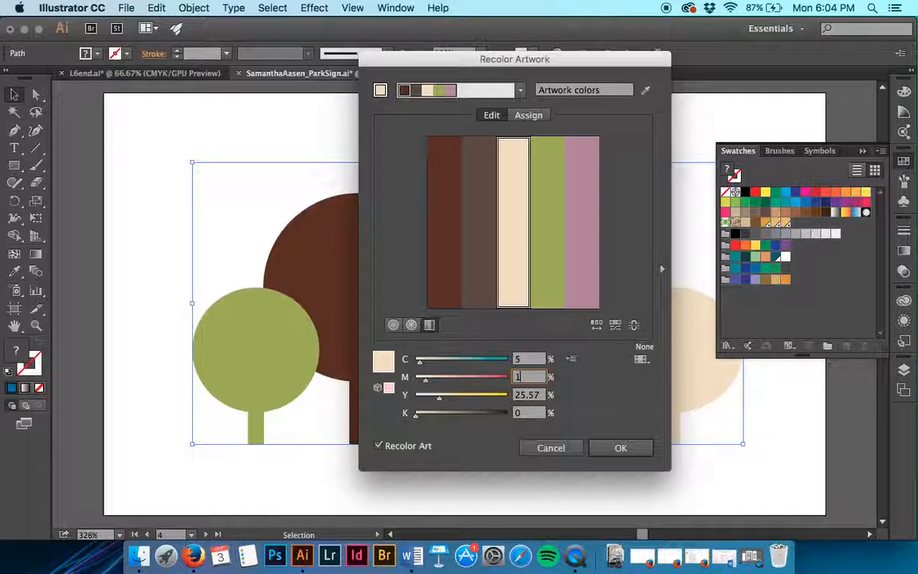
{"action": "key", "text": "Tab"}
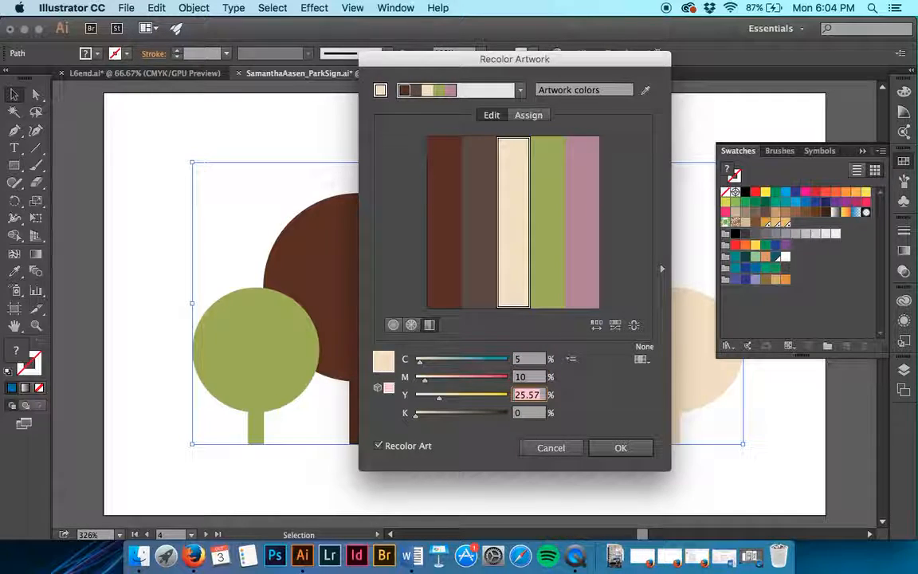
{"action": "type", "text": "40"}
{"action": "key", "text": "Tab"}
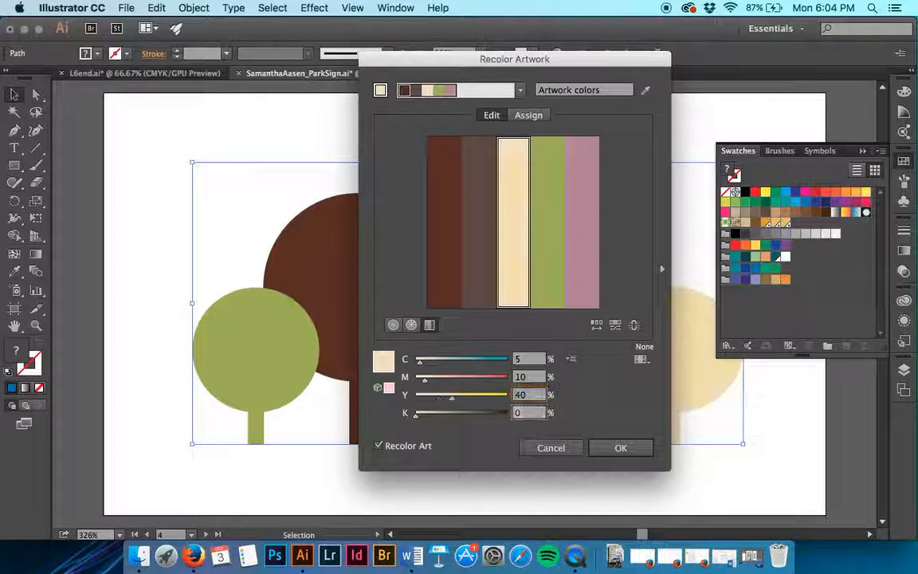
{"action": "key", "text": "Tab"}
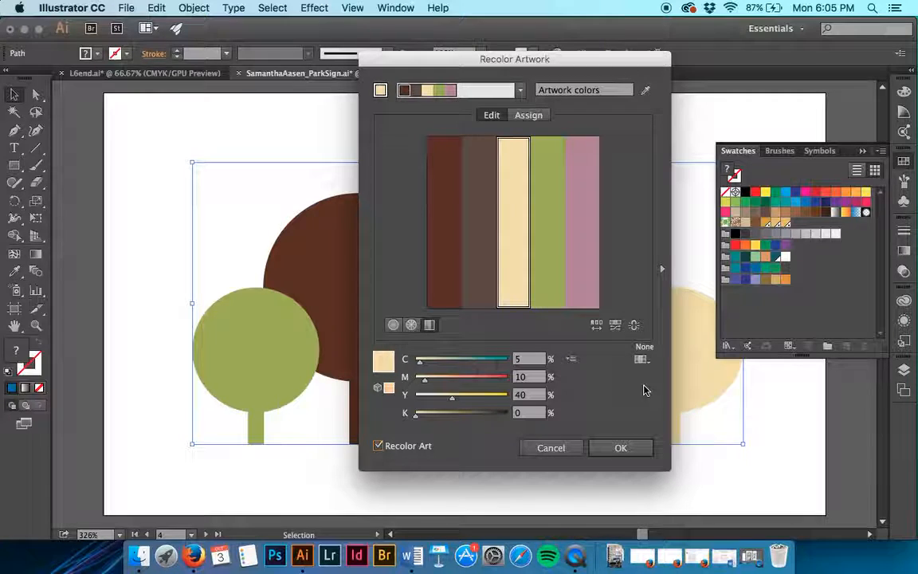
Step: Use Select Shade to darken the green to about C 52.5, M 26.25, Y 100, K 5.92 percent and apply the recoloring
{"action": "left_click", "coordinate": [542, 287]}
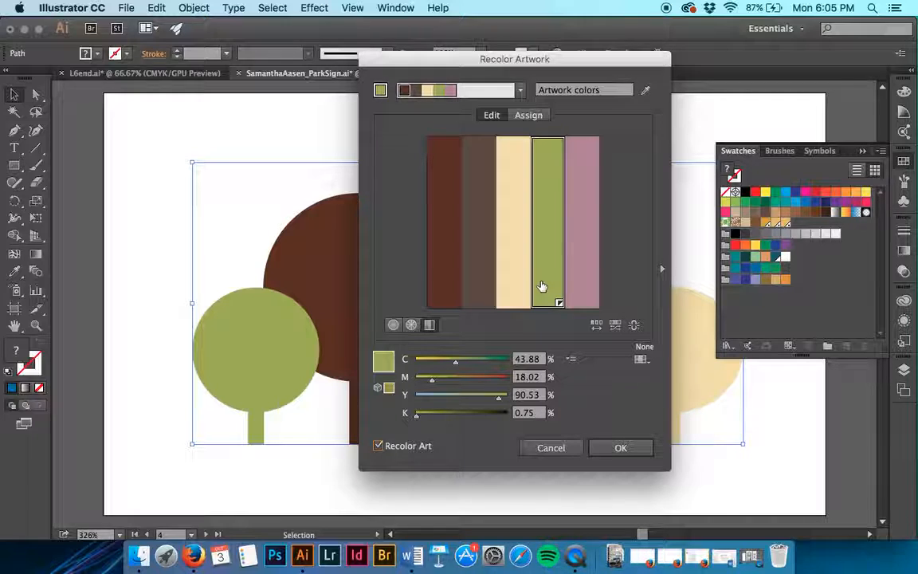
{"action": "right_click", "coordinate": [549, 272]}
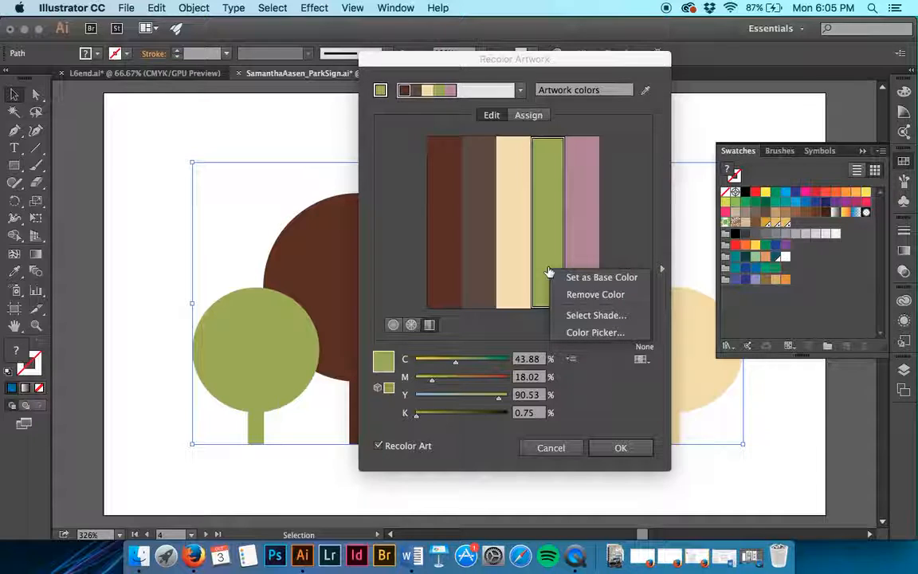
{"action": "left_click", "coordinate": [580, 315]}
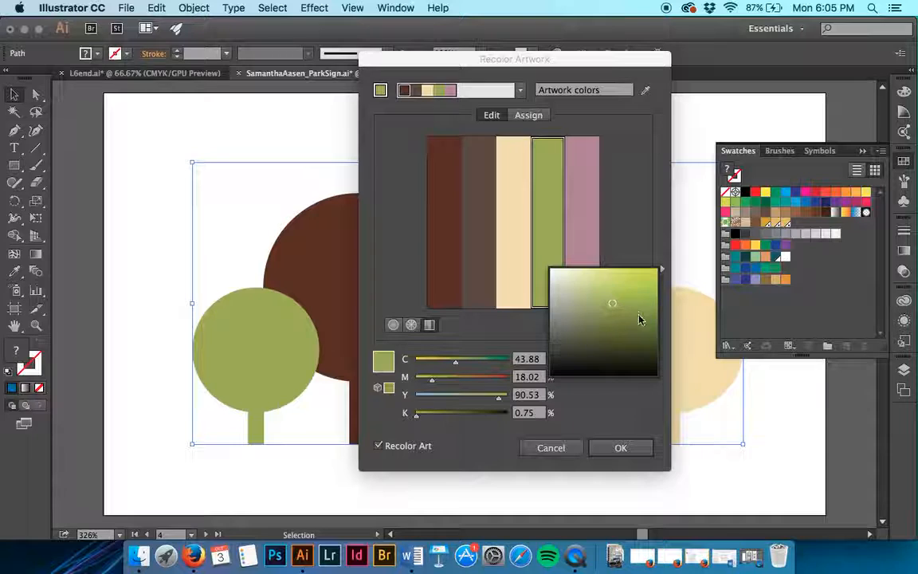
{"action": "left_click", "coordinate": [615, 306]}
{"action": "left_click_drag", "start_coordinate": [615, 307], "coordinate": [622, 314]}
{"action": "left_click", "coordinate": [632, 242]}
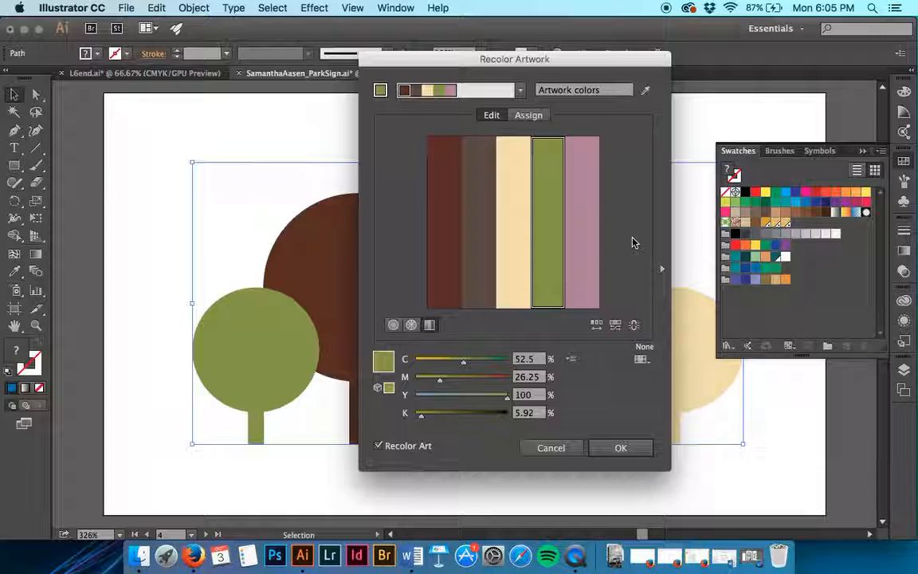
{"action": "left_click", "coordinate": [636, 451]}
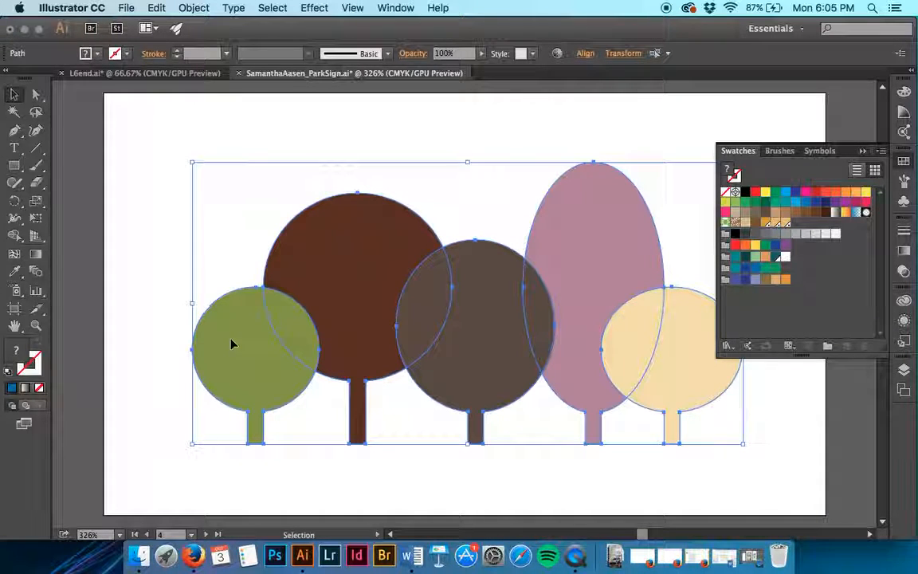
Step: Deselect the trees and save the park sign document
{"action": "left_click", "coordinate": [362, 474]}
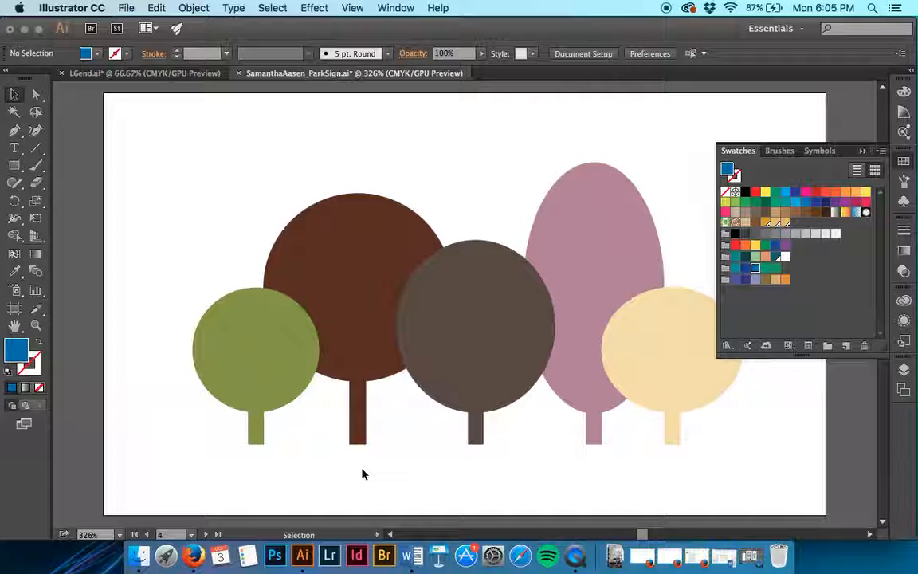
{"action": "key", "text": "super"}
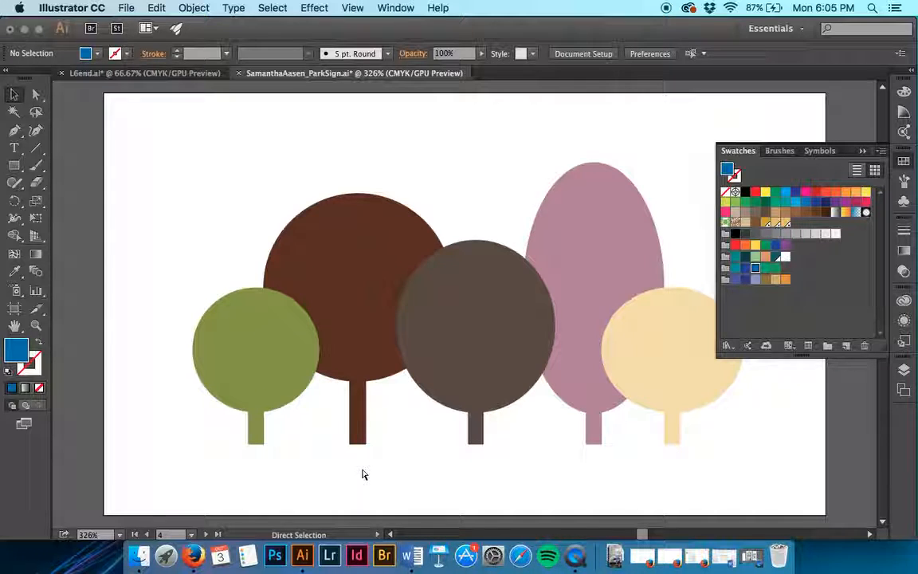
{"action": "key", "text": "super+s"}
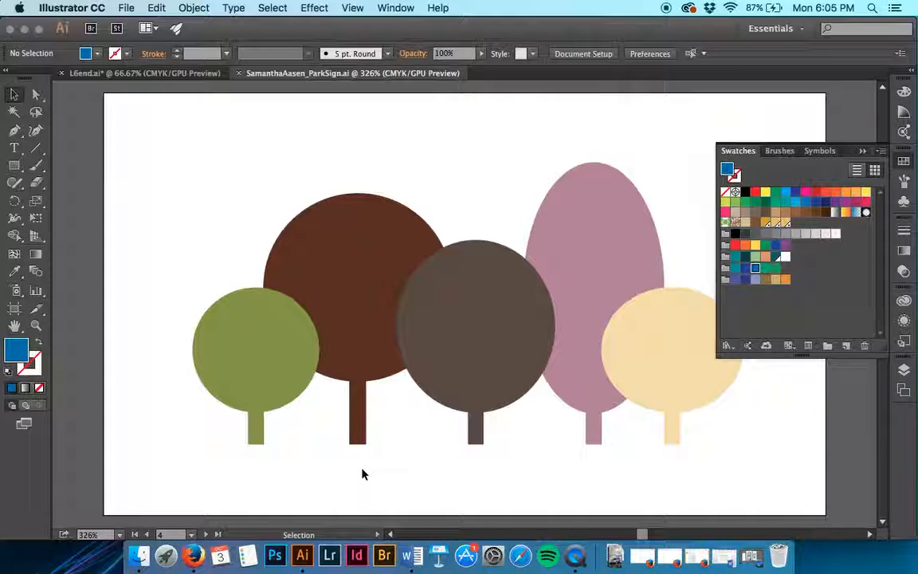